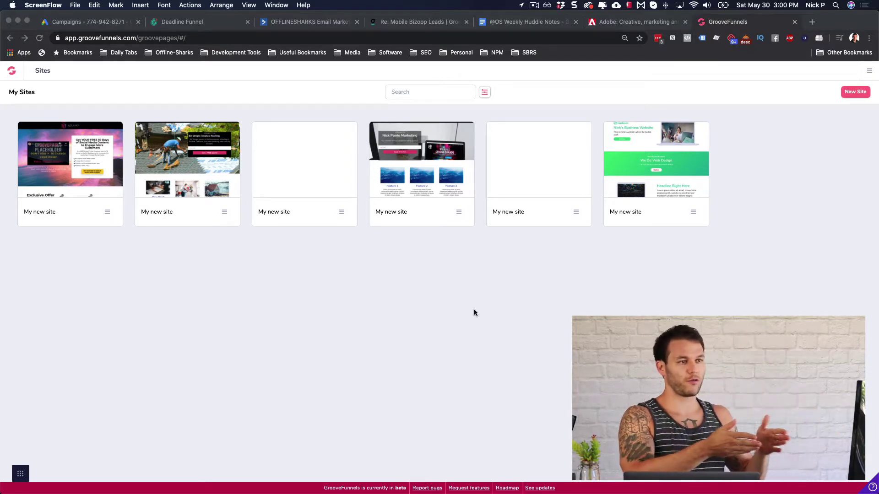
Focus the Chrome window and narrow it to the left half of the screen.
{"action": "left_click", "coordinate": [572, 287]}
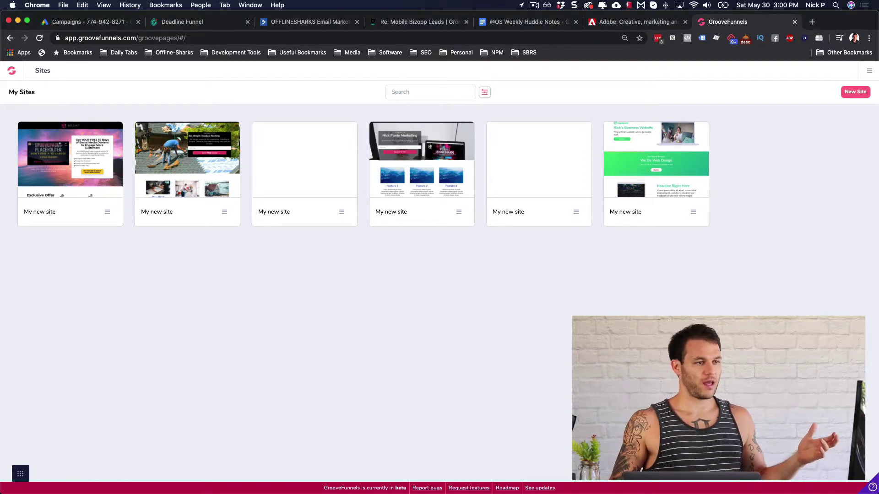
{"action": "left_click_drag", "start_coordinate": [877, 143], "coordinate": [602, 136]}
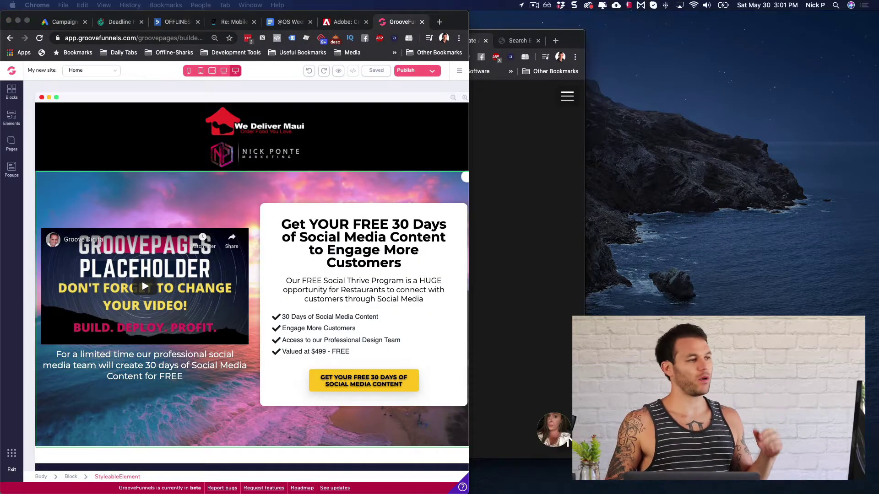
Place the incognito GrooveFunnels window beside the editor, then return to the landing page editor.
{"action": "left_click_drag", "start_coordinate": [572, 40], "coordinate": [621, 29]}
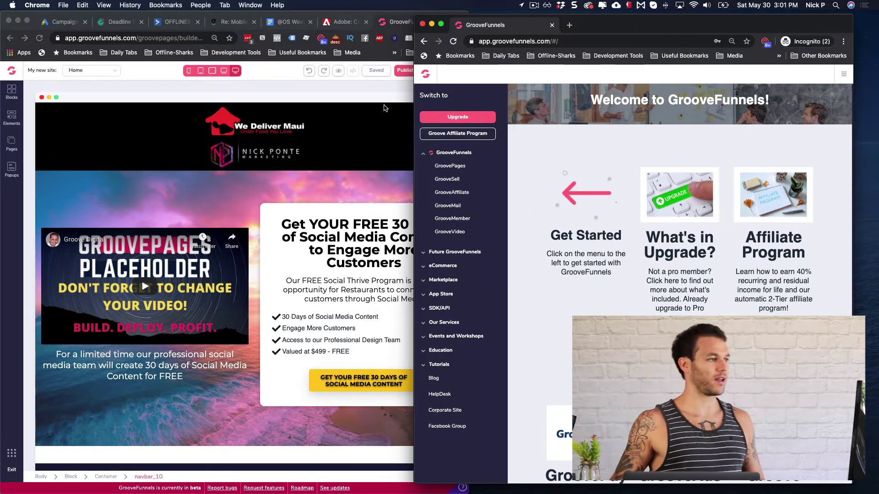
{"action": "left_click", "coordinate": [310, 299]}
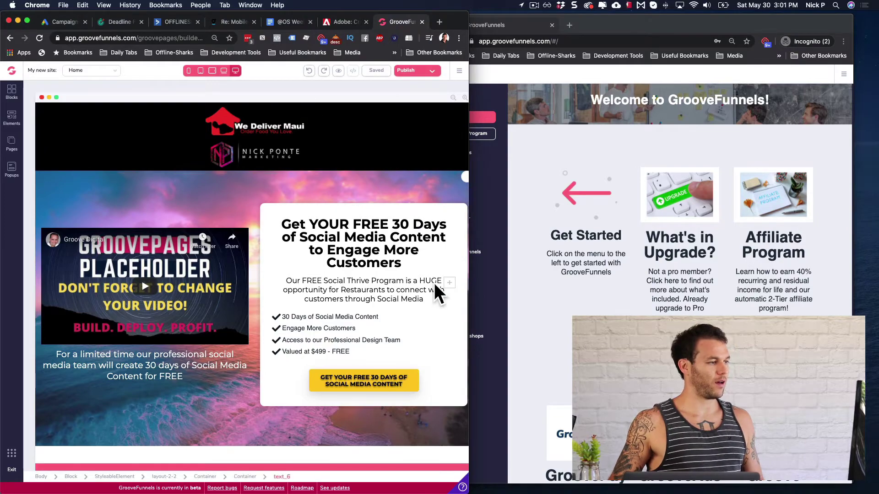
{"action": "scroll", "coordinate": [412, 289], "scroll_direction": "down", "scroll_amount": 10}
{"action": "scroll", "coordinate": [363, 287], "scroll_direction": "up", "scroll_amount": 10}
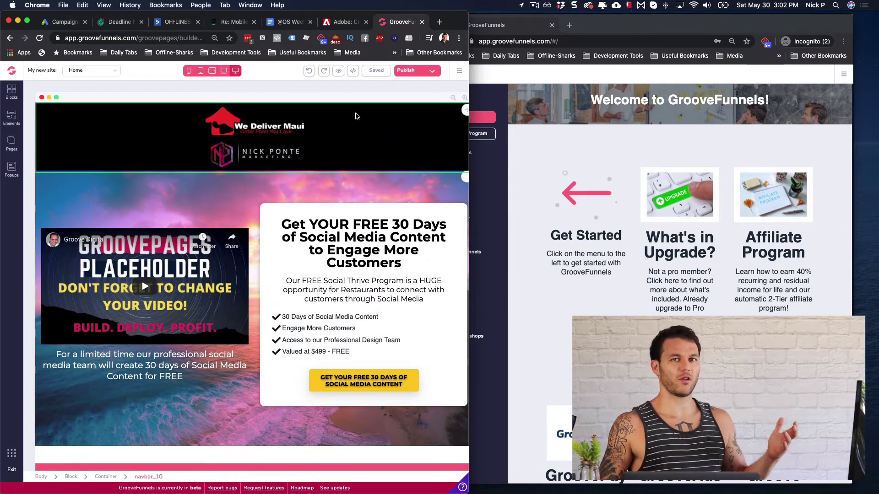
Open the landing page's Edit source code dialog and scroll through its HTML and CSS.
{"action": "left_click", "coordinate": [353, 70]}
{"action": "left_click", "coordinate": [314, 140]}
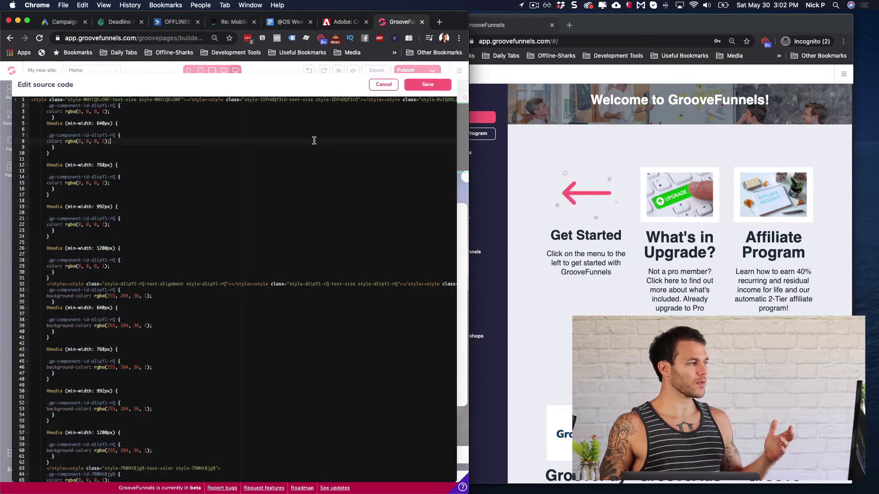
{"action": "scroll", "coordinate": [316, 142], "scroll_direction": "down", "scroll_amount": 20}
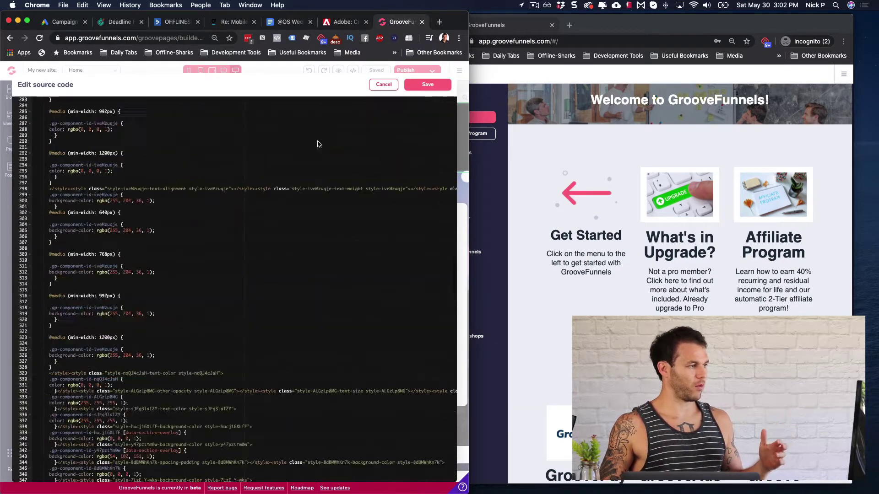
{"action": "scroll", "coordinate": [318, 142], "scroll_direction": "up", "scroll_amount": 20}
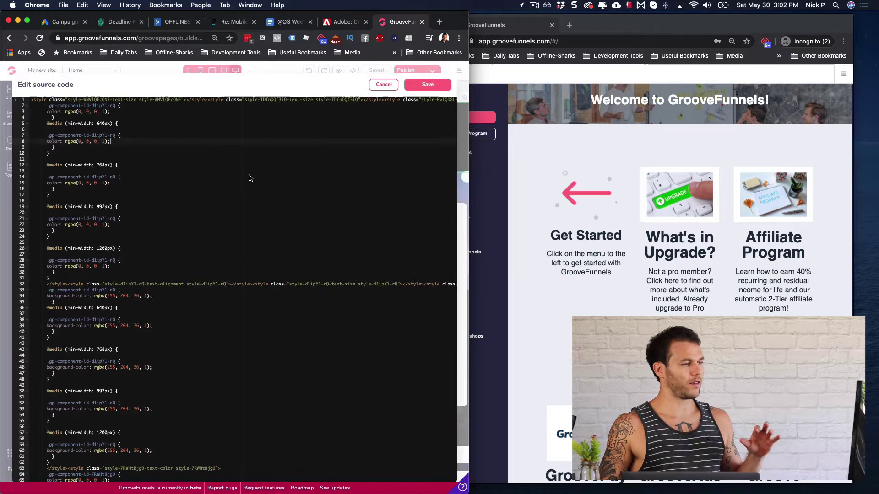
Bring the second account's incognito GrooveFunnels window to the front beside the source code.
{"action": "left_click", "coordinate": [582, 147]}
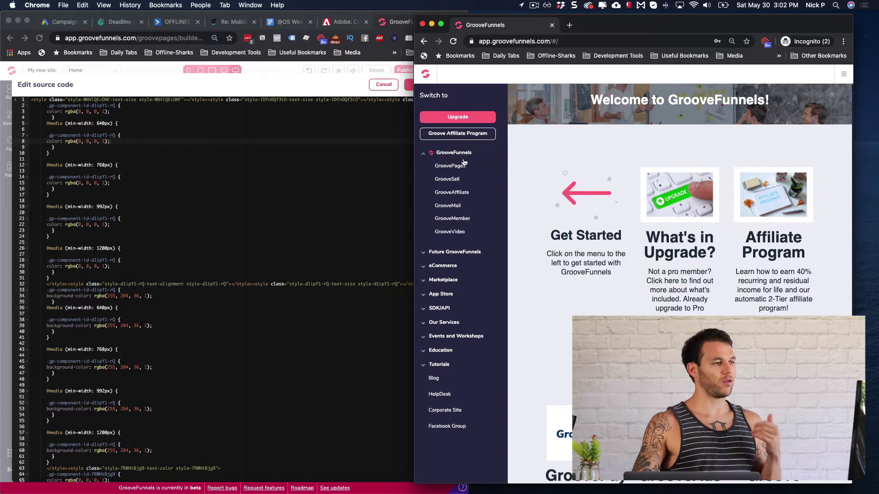
{"action": "left_click", "coordinate": [364, 213]}
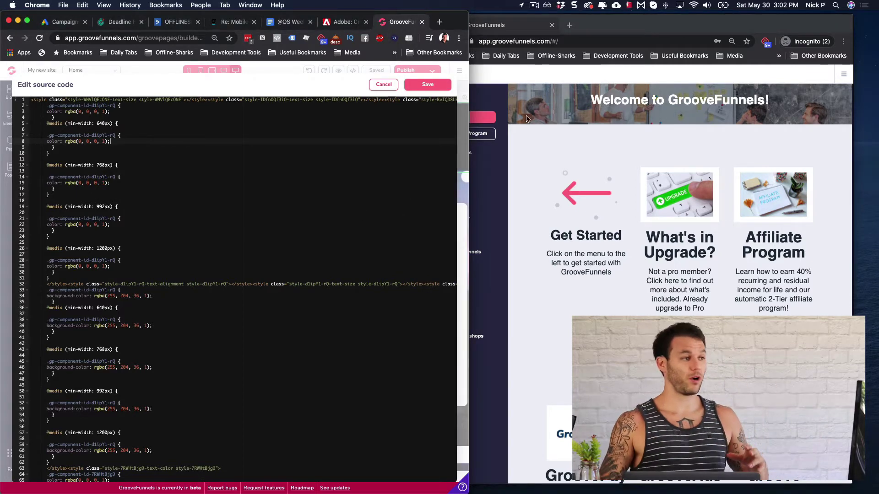
{"action": "left_click", "coordinate": [534, 147]}
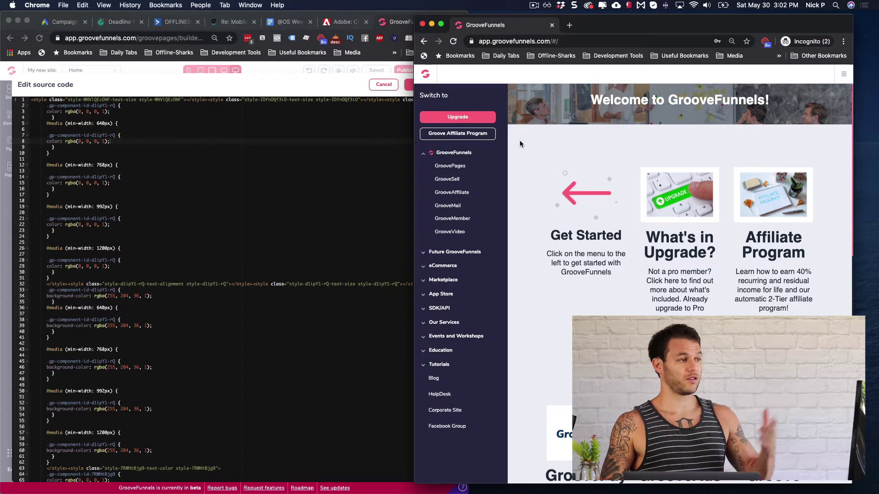
Open GroovePages in the second account and load its first site in the editor.
{"action": "left_click", "coordinate": [466, 168]}
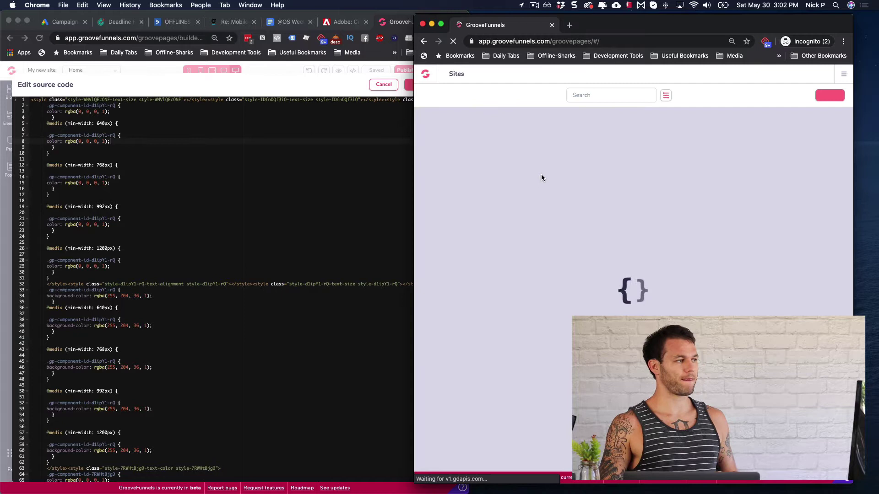
{"action": "mouse_move", "coordinate": [556, 178]}
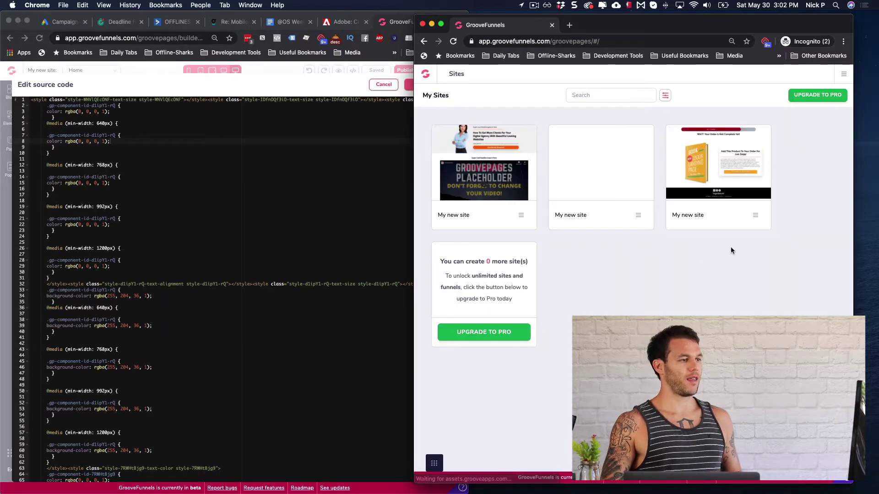
{"action": "left_click", "coordinate": [484, 166]}
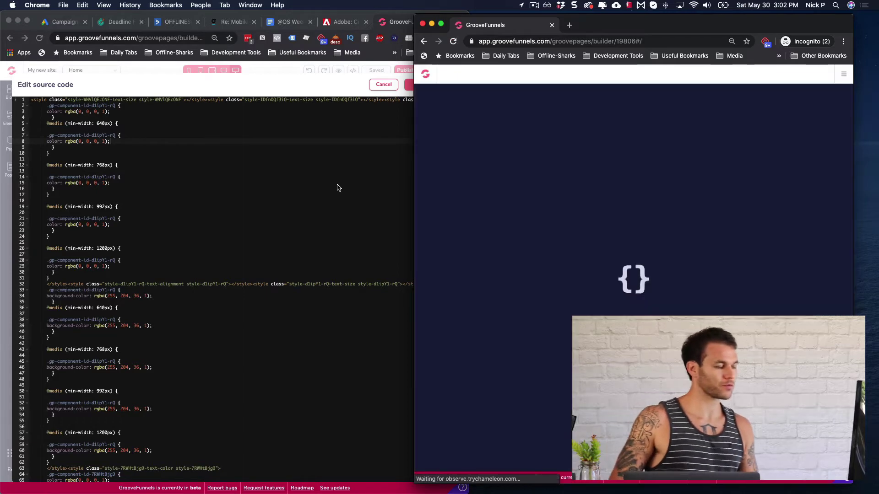
Copy the landing page's source code from the original account's dialog.
{"action": "left_click", "coordinate": [336, 189]}
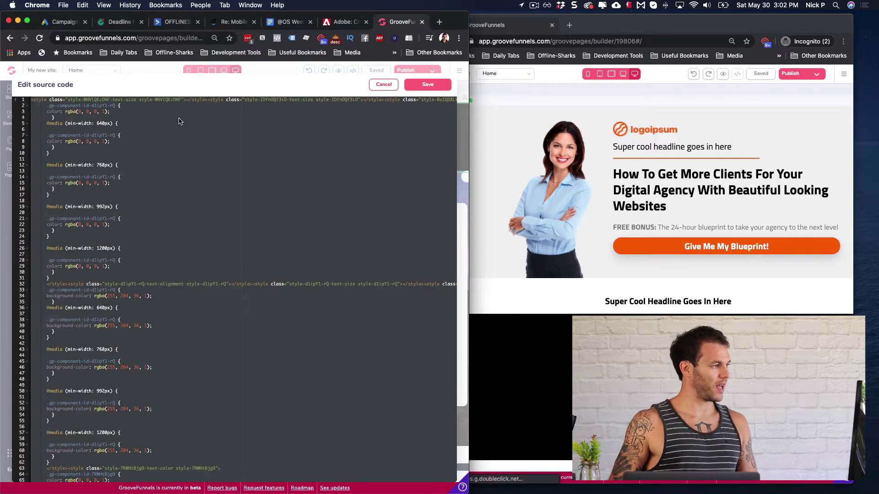
{"action": "scroll", "coordinate": [208, 154], "scroll_direction": "down", "scroll_amount": 10}
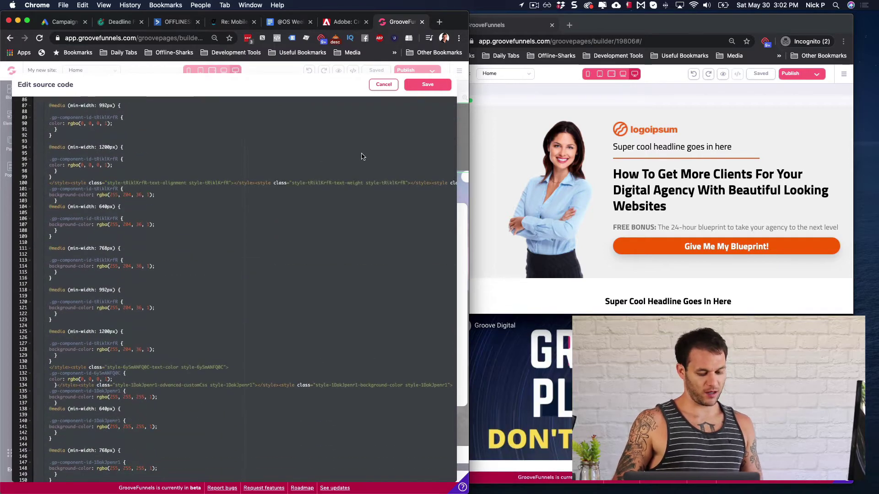
{"action": "key", "text": "super+c"}
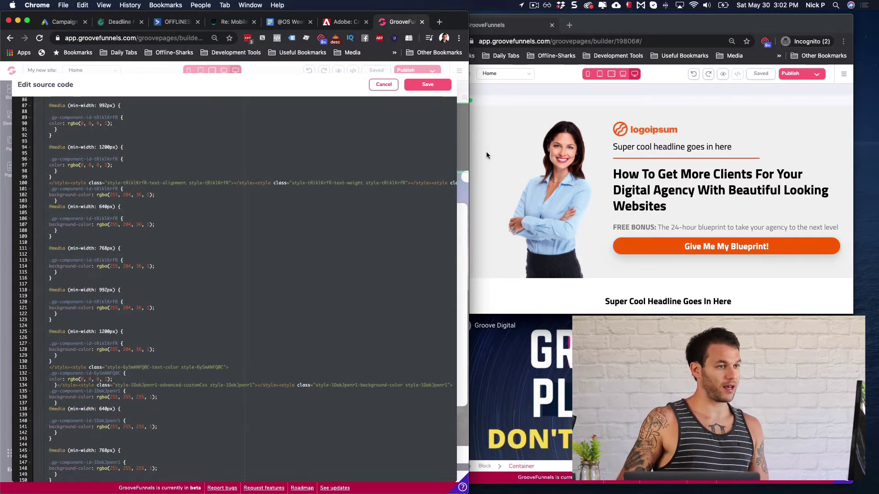
Enable the second account's source code editor, widen its window, and save the pasted code.
{"action": "left_click", "coordinate": [531, 121]}
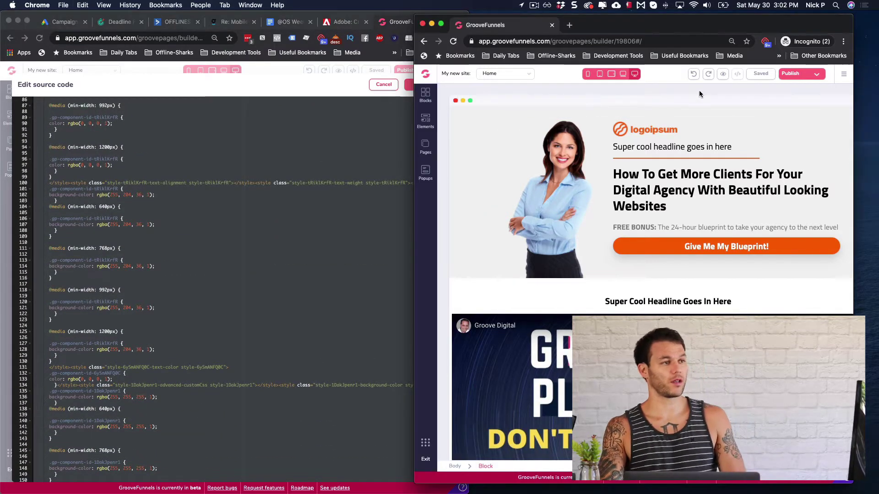
{"action": "left_click", "coordinate": [736, 74]}
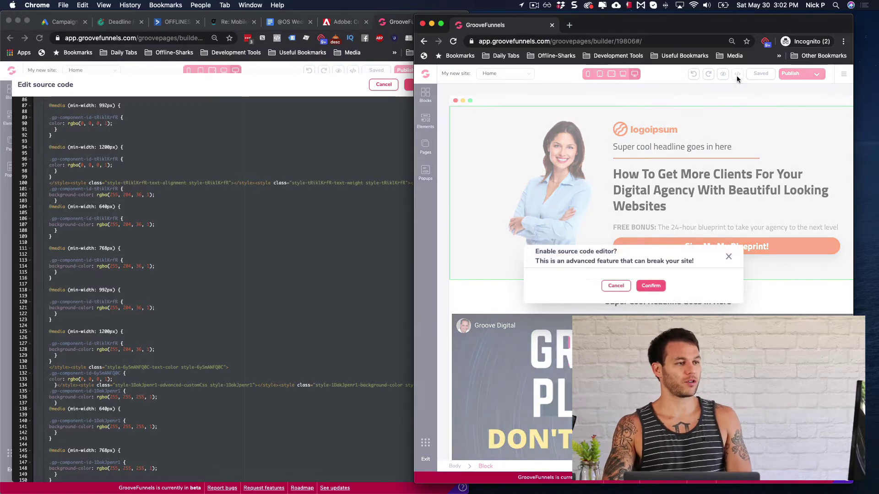
{"action": "left_click", "coordinate": [655, 287]}
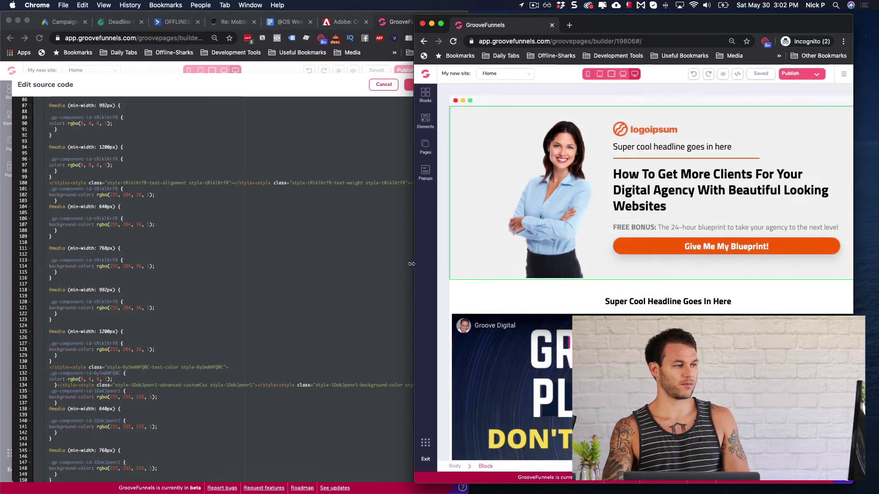
{"action": "left_click_drag", "start_coordinate": [412, 264], "coordinate": [264, 264]}
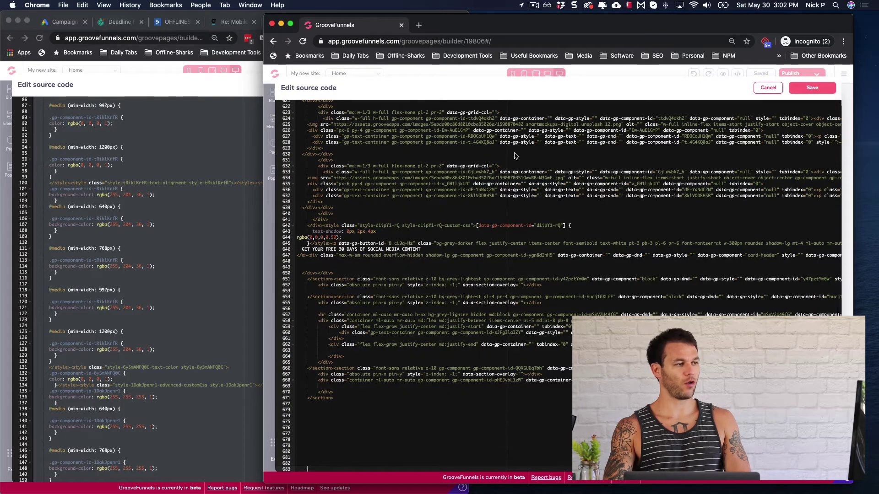
{"action": "scroll", "coordinate": [514, 156], "scroll_direction": "up", "scroll_amount": 20}
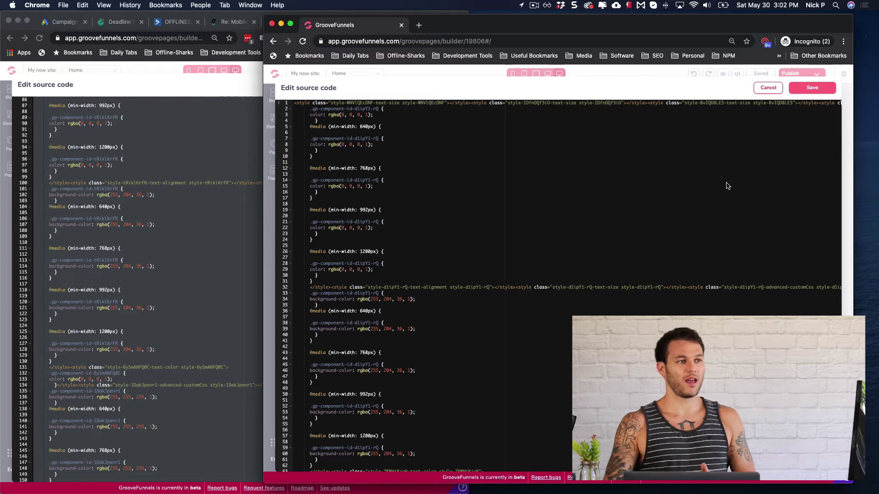
{"action": "left_click", "coordinate": [827, 89]}
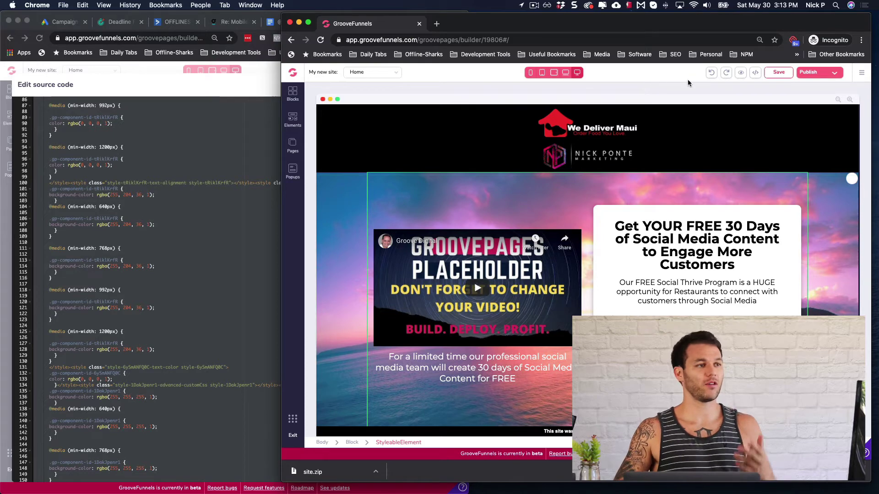
Bring the left Chrome window's Edit source code dialog in front of the incognito window.
{"action": "left_click", "coordinate": [182, 198]}
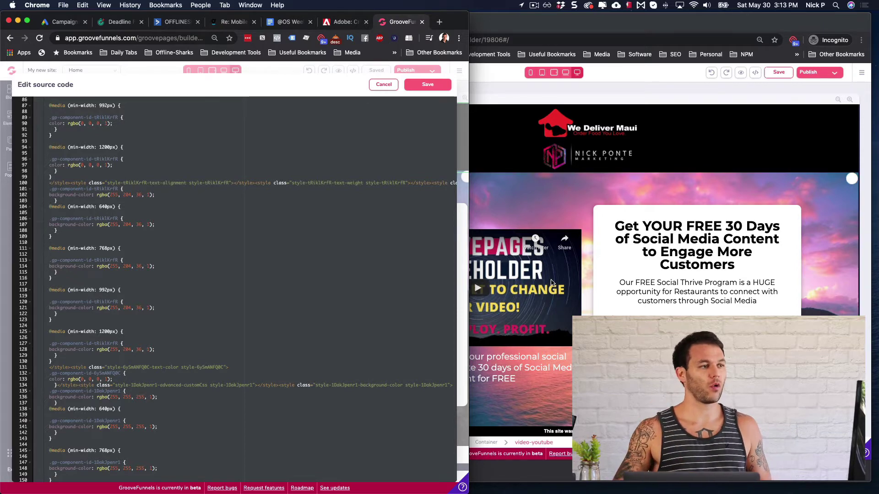
Export the second account's site from the builder's options menu as a zip download.
{"action": "left_click", "coordinate": [717, 130]}
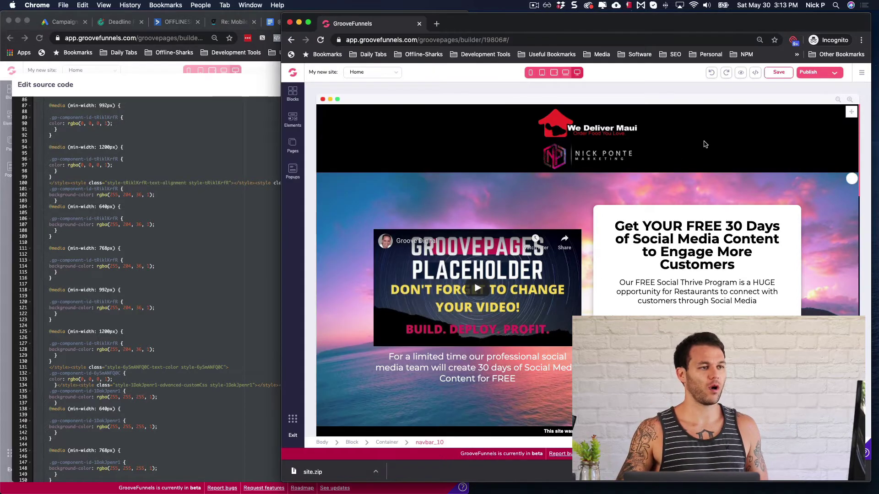
{"action": "left_click", "coordinate": [860, 73]}
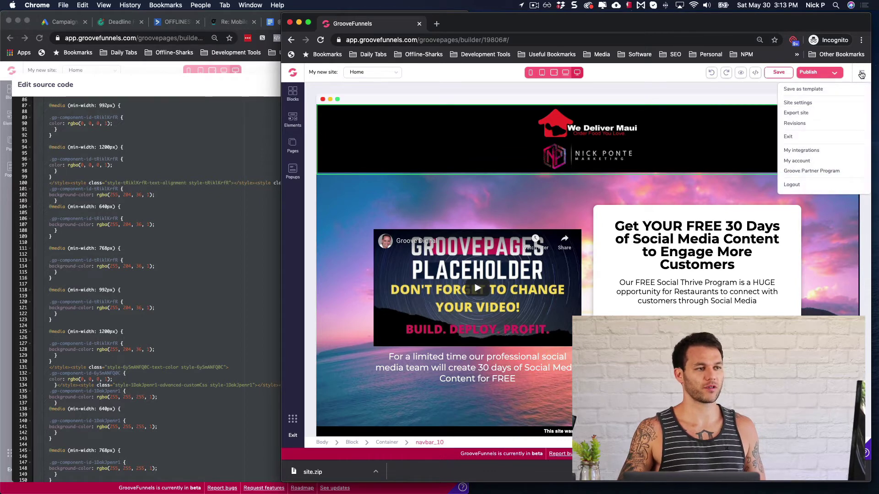
{"action": "left_click", "coordinate": [797, 113]}
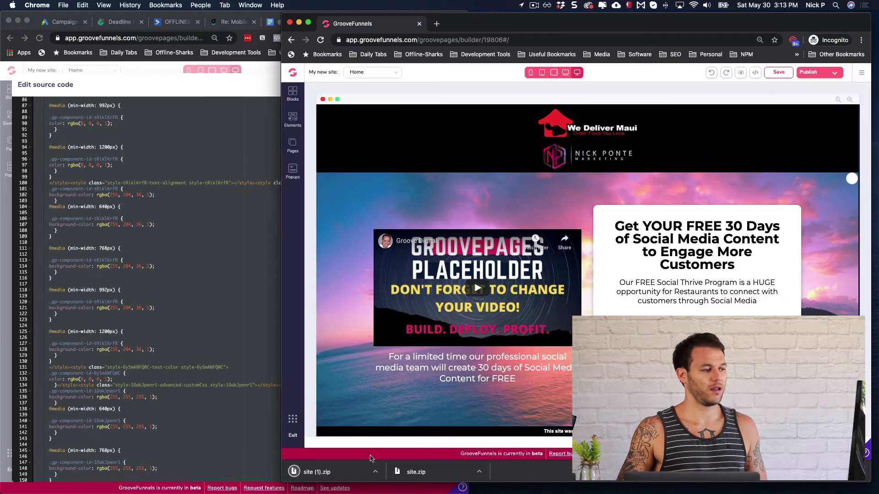
Open the downloaded index 2.html in CotEditor from Finder and select all its code.
{"action": "left_click", "coordinate": [375, 472]}
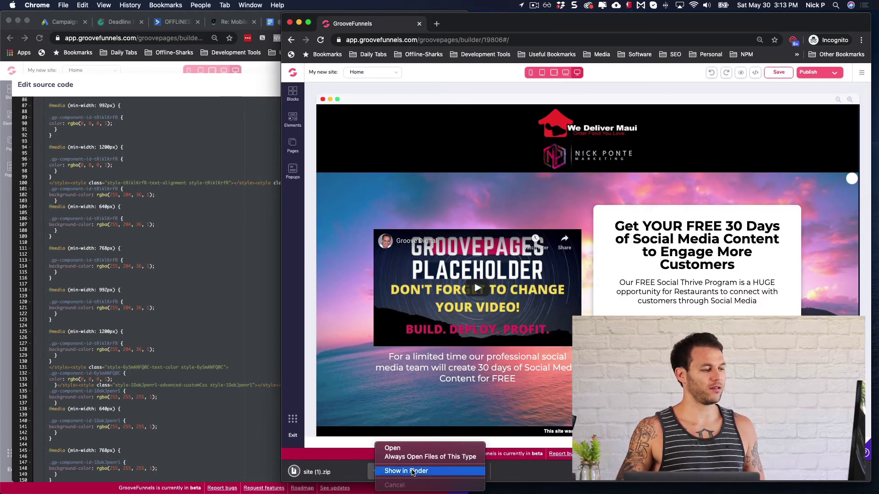
{"action": "left_click", "coordinate": [386, 473]}
{"action": "left_click", "coordinate": [522, 144]}
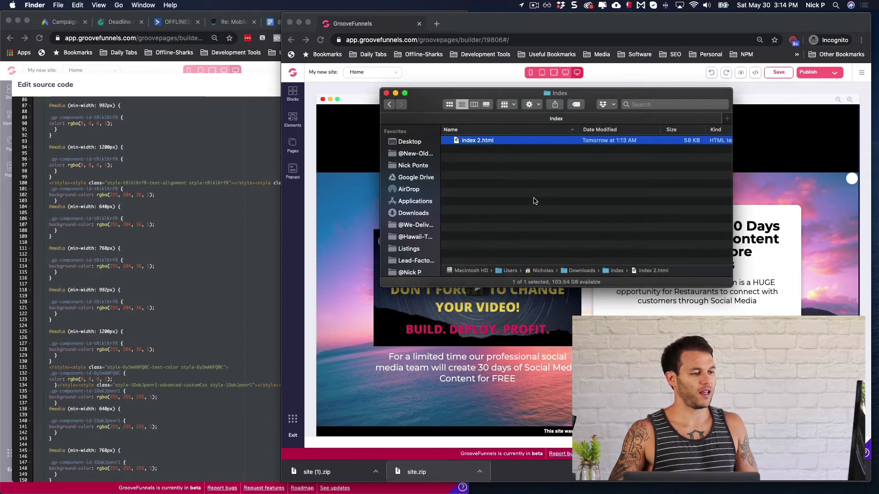
{"action": "right_click", "coordinate": [464, 142]}
{"action": "mouse_move", "coordinate": [517, 154]}
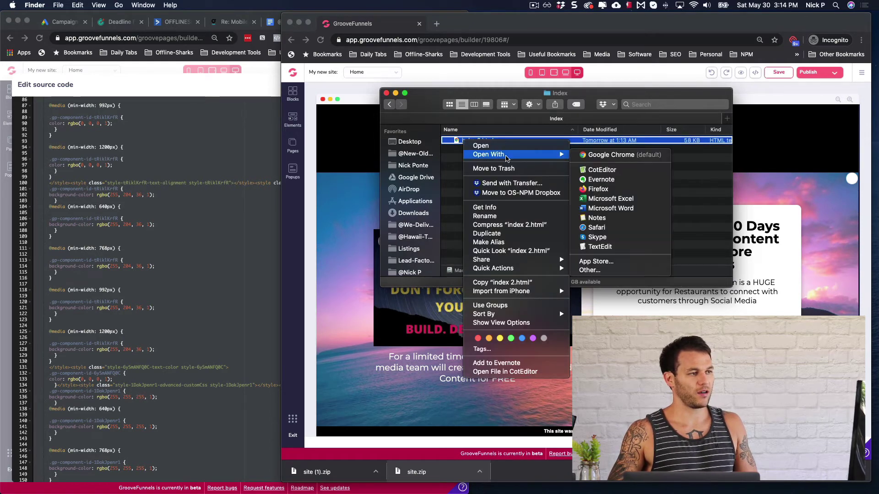
{"action": "left_click", "coordinate": [601, 170]}
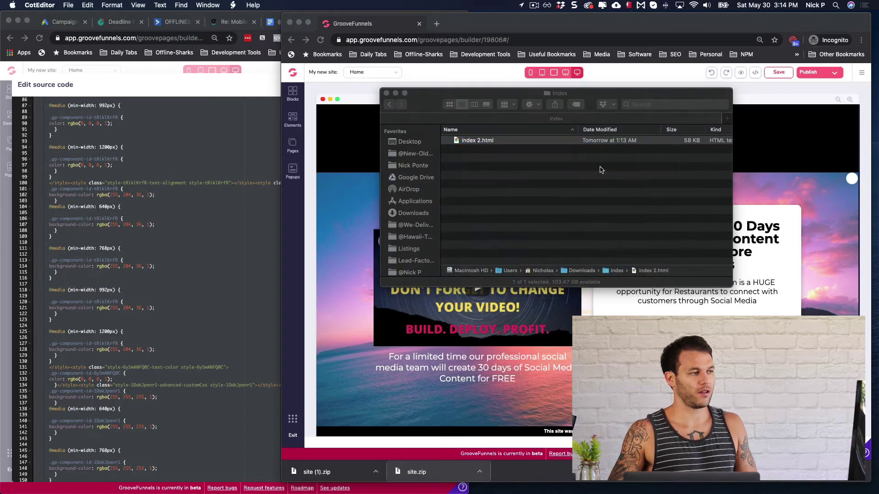
{"action": "scroll", "coordinate": [459, 182], "scroll_direction": "up", "scroll_amount": 3}
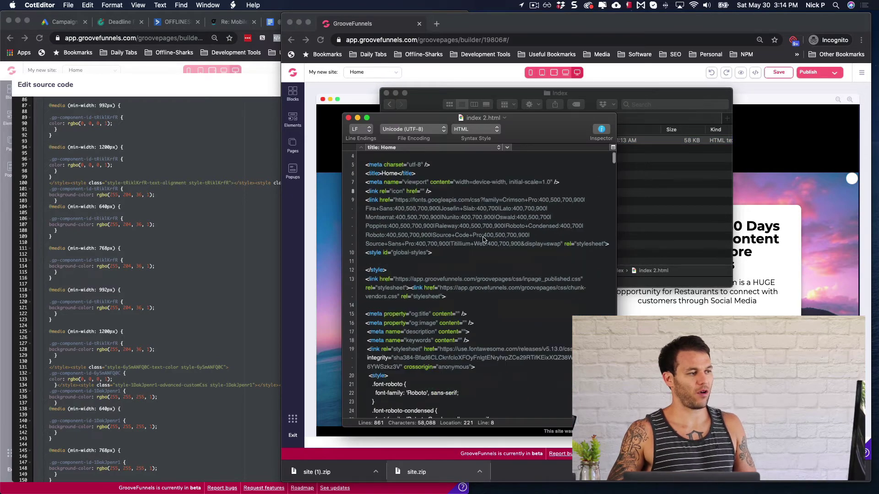
{"action": "left_click_drag", "start_coordinate": [484, 229], "coordinate": [487, 237]}
{"action": "key", "text": "super+a"}
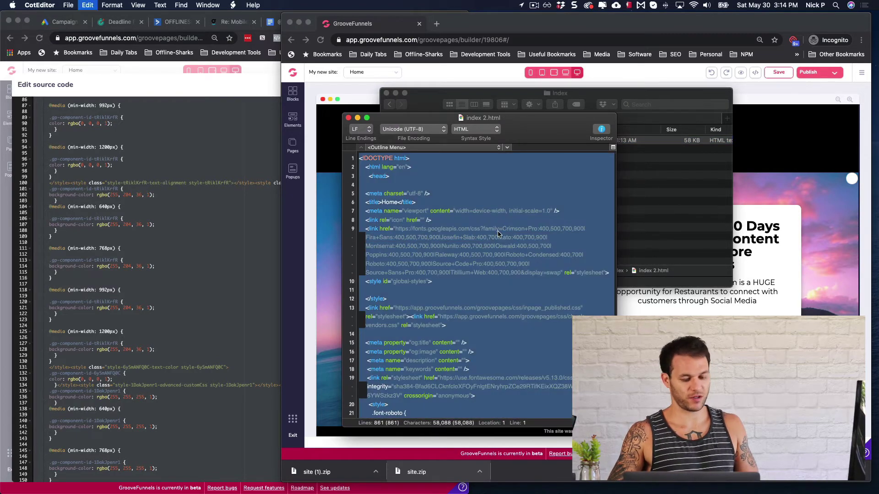
Overwrite all code in the second account's source editor with the index 2.html code and save.
{"action": "left_click", "coordinate": [793, 86]}
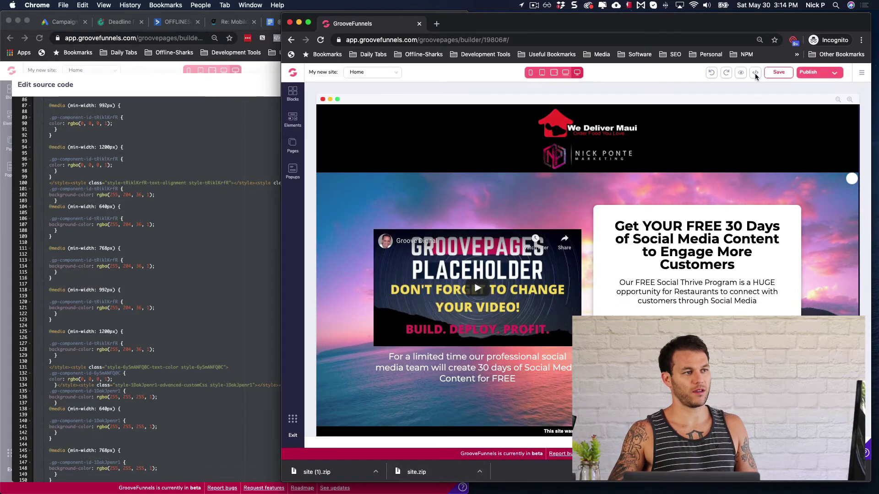
{"action": "left_click", "coordinate": [755, 73]}
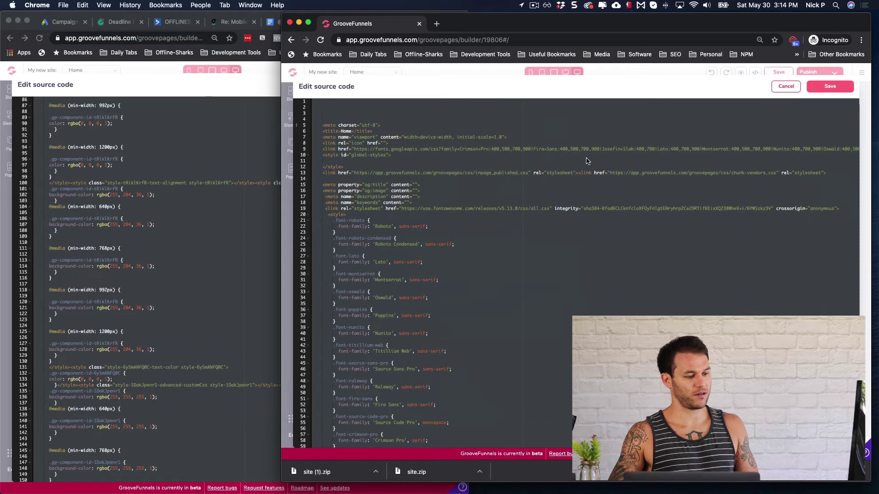
{"action": "key", "text": "super+a"}
{"action": "key", "text": "super+v"}
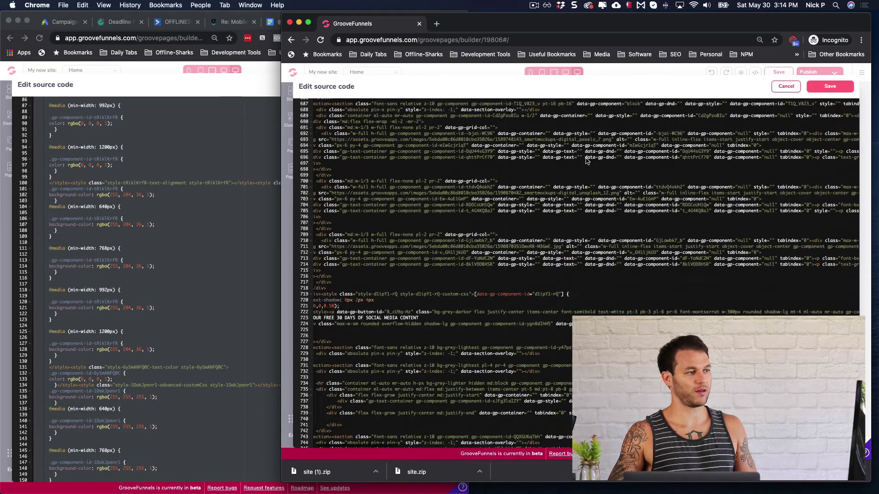
{"action": "left_click", "coordinate": [830, 87]}
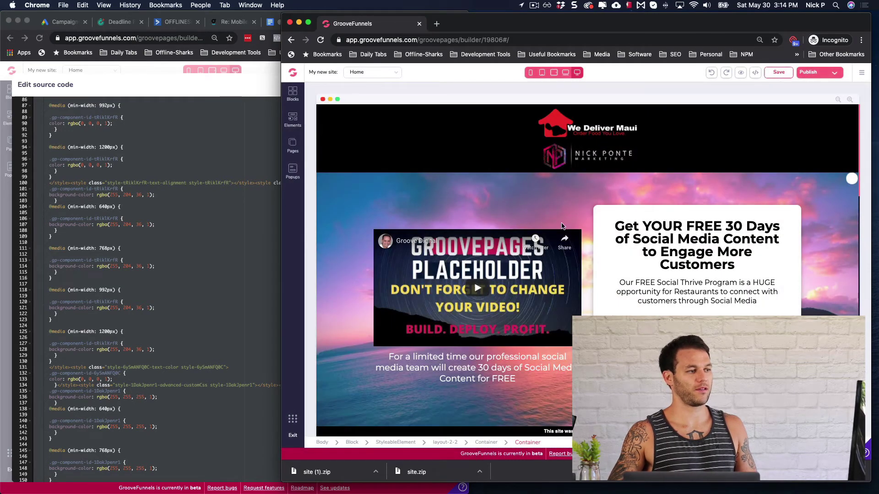